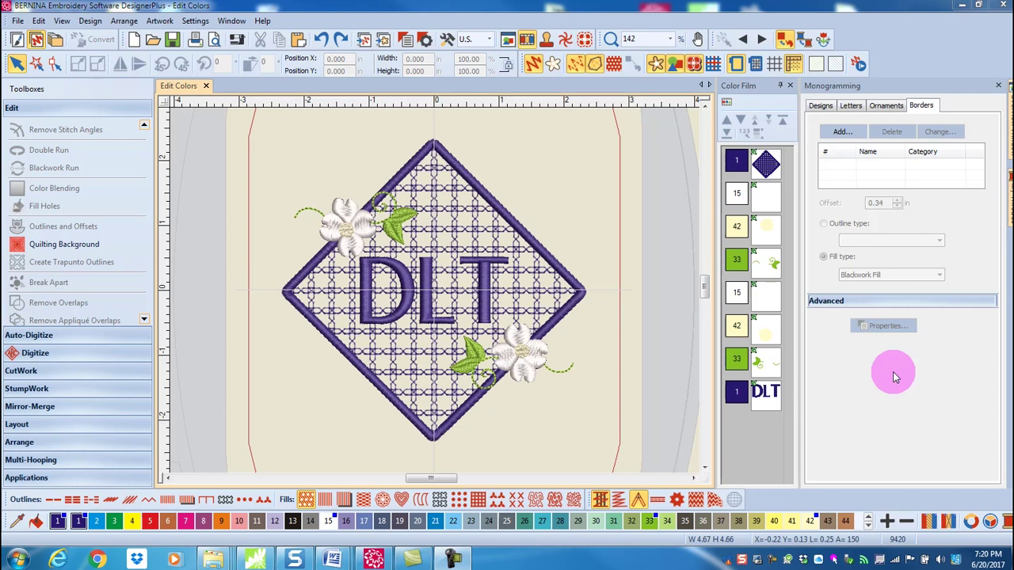
# Step: Try recolouring the whole monogram to blue 21, then undo it
pyautogui.click(424, 289)
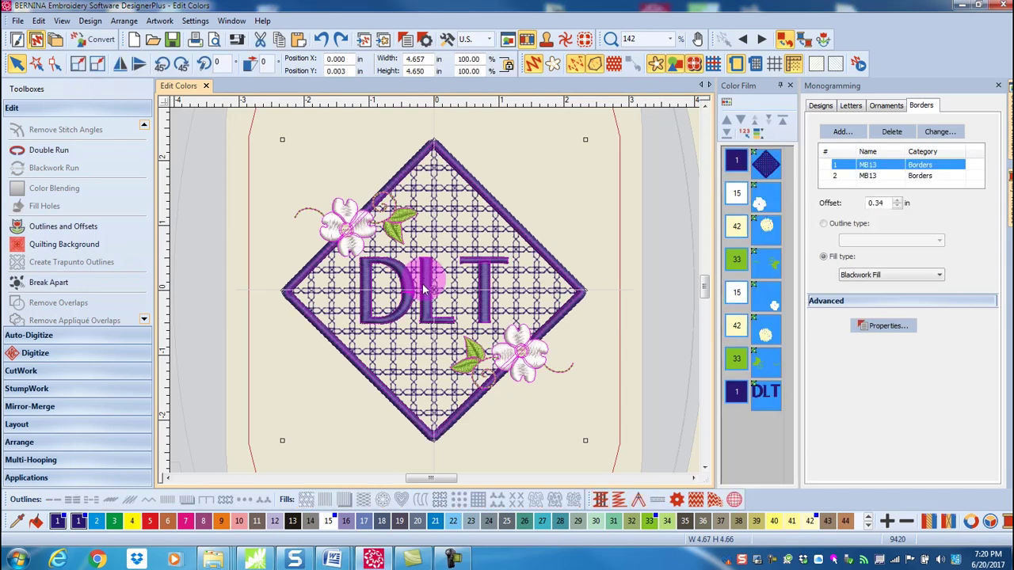
pyautogui.click(436, 521)
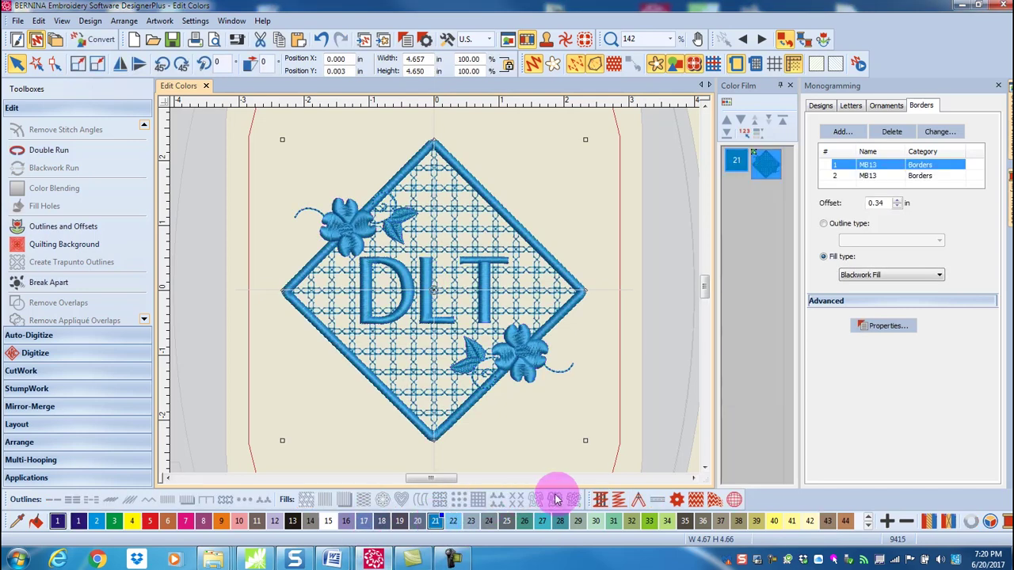
pyautogui.click(321, 39)
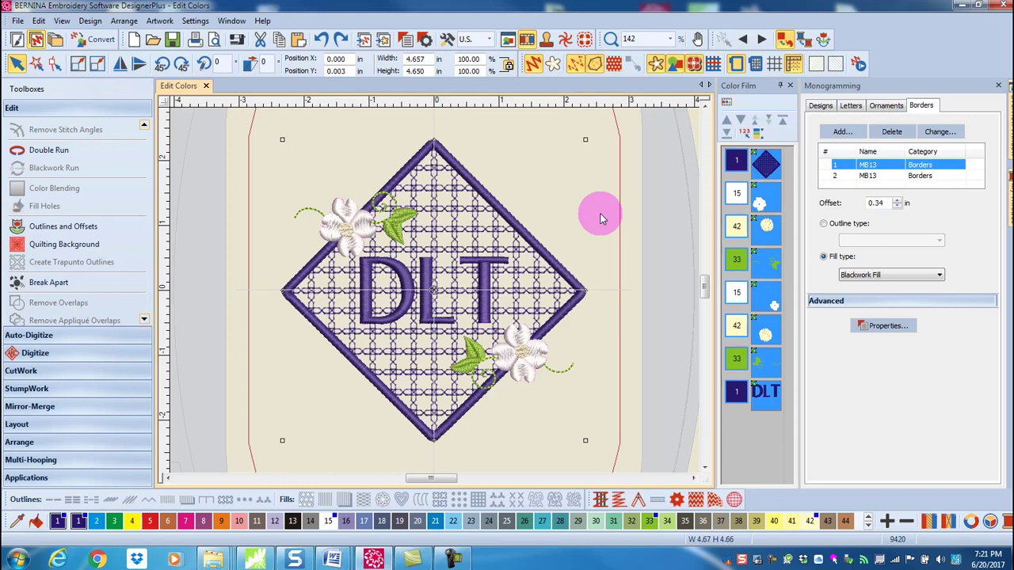
# Step: Recolour the diamond border green 31, the lattice fill light blue 22 and the DLT letters blue 21
pyautogui.click(606, 177)
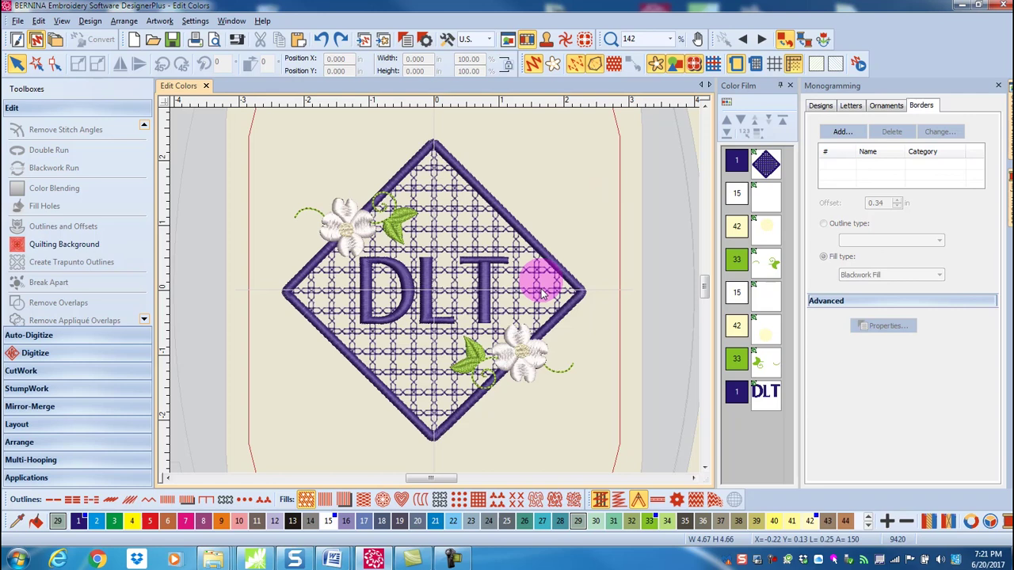
pyautogui.click(567, 276)
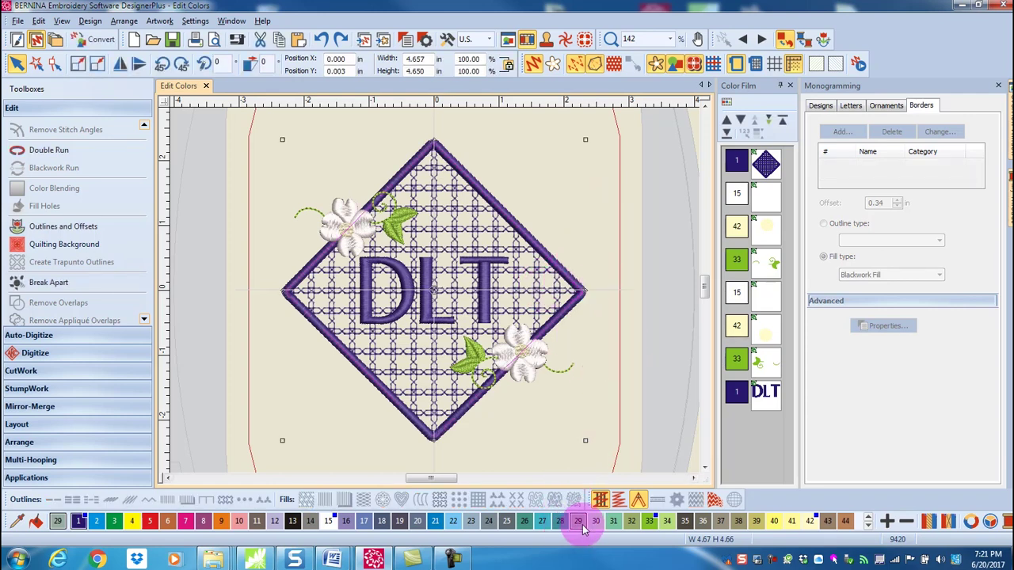
pyautogui.click(613, 521)
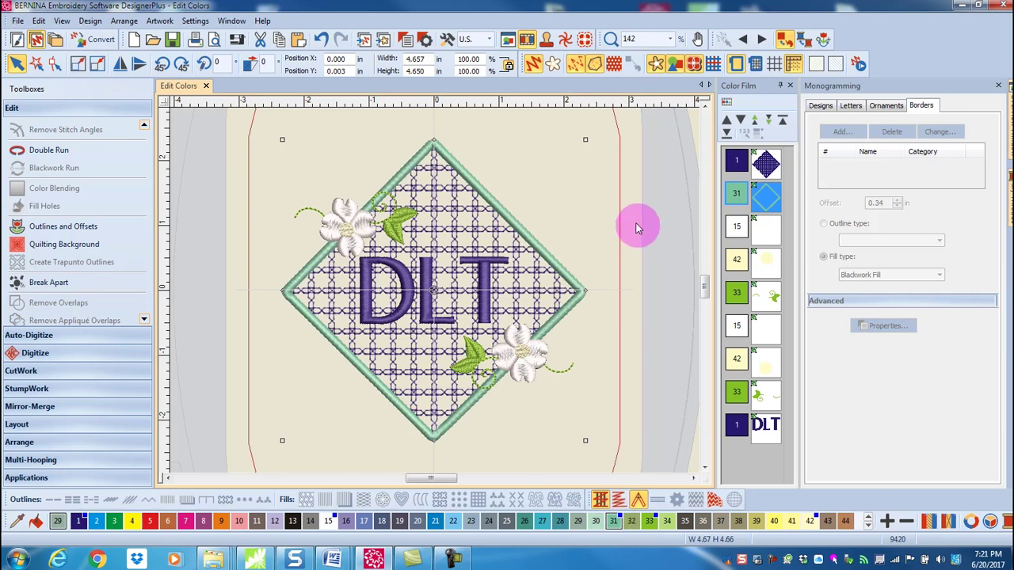
pyautogui.click(538, 273)
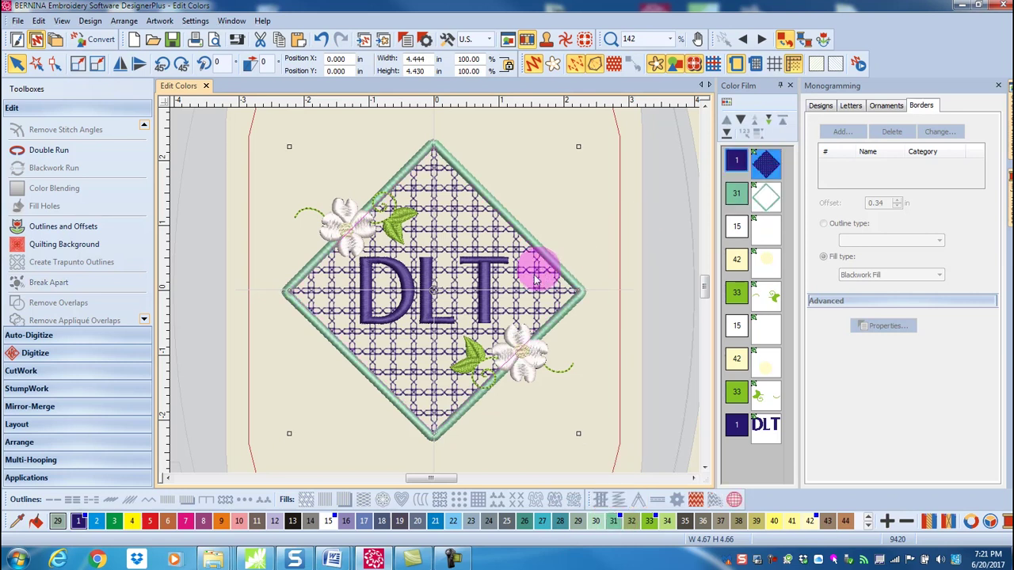
pyautogui.click(452, 522)
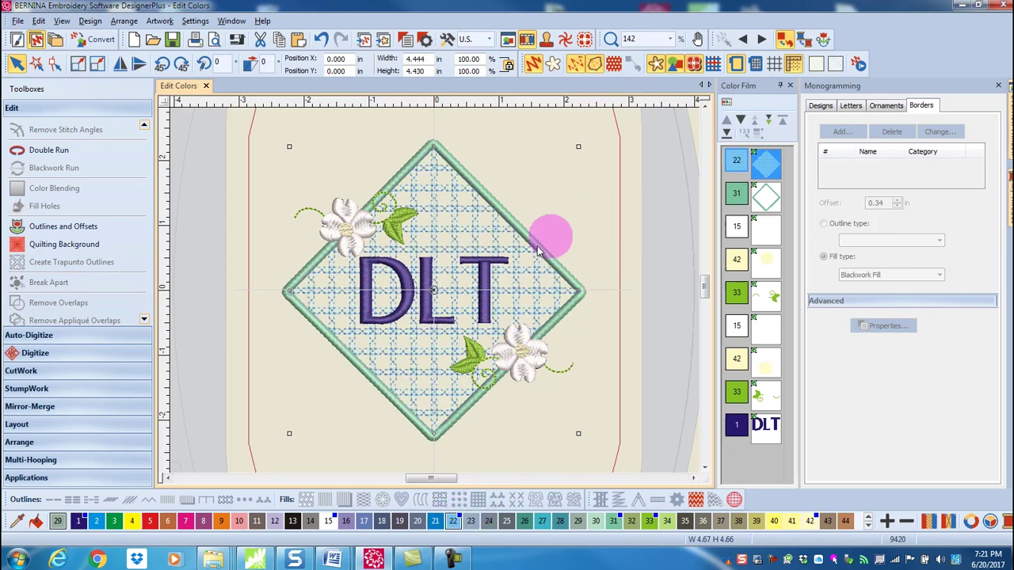
pyautogui.click(487, 312)
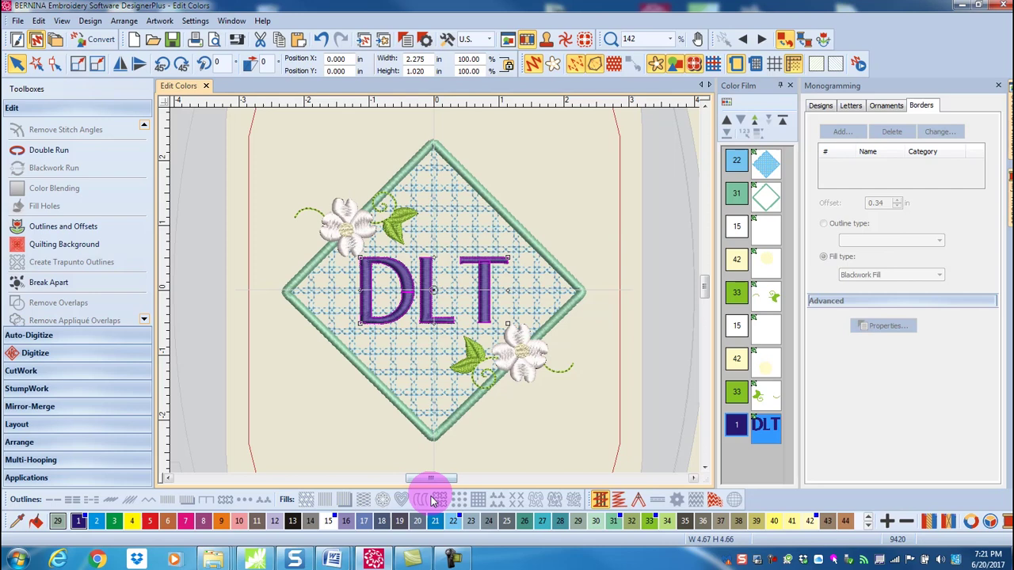
pyautogui.click(435, 520)
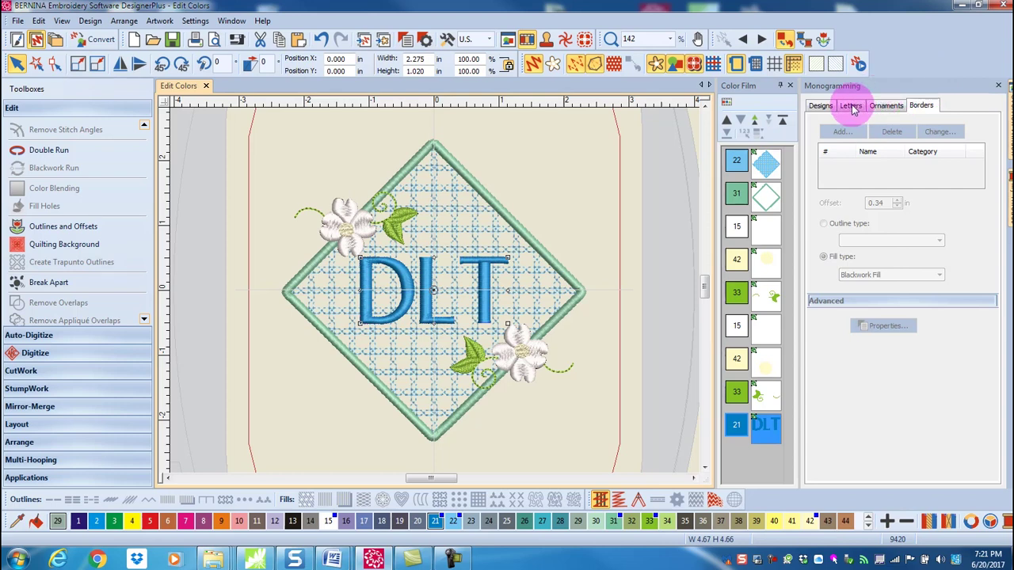
# Step: Select the monogram and view its Advanced letter width, slant, spacing and angle fields, then deselect
pyautogui.click(448, 267)
pyautogui.click(924, 436)
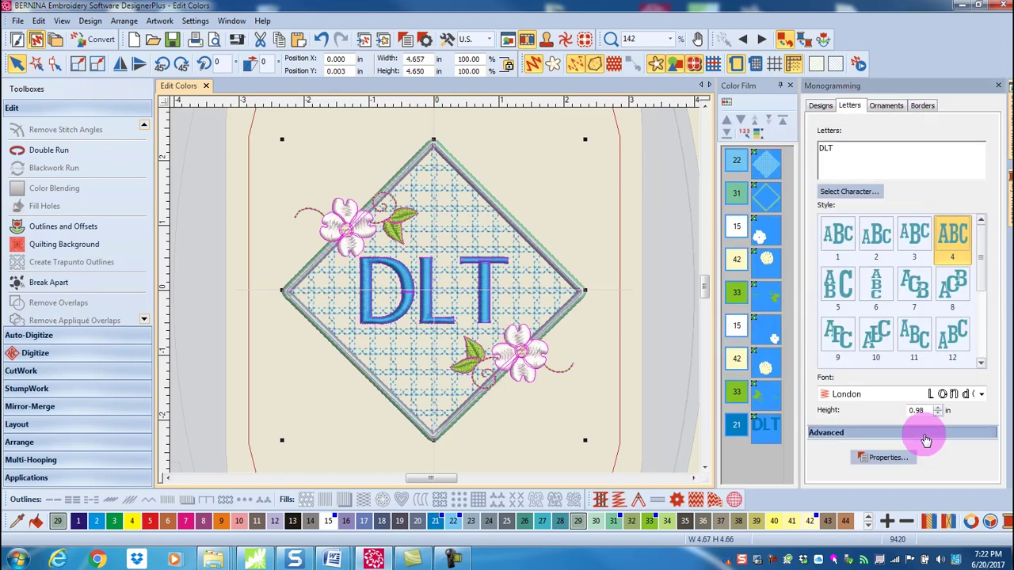
pyautogui.scroll(-3, 824, 406)
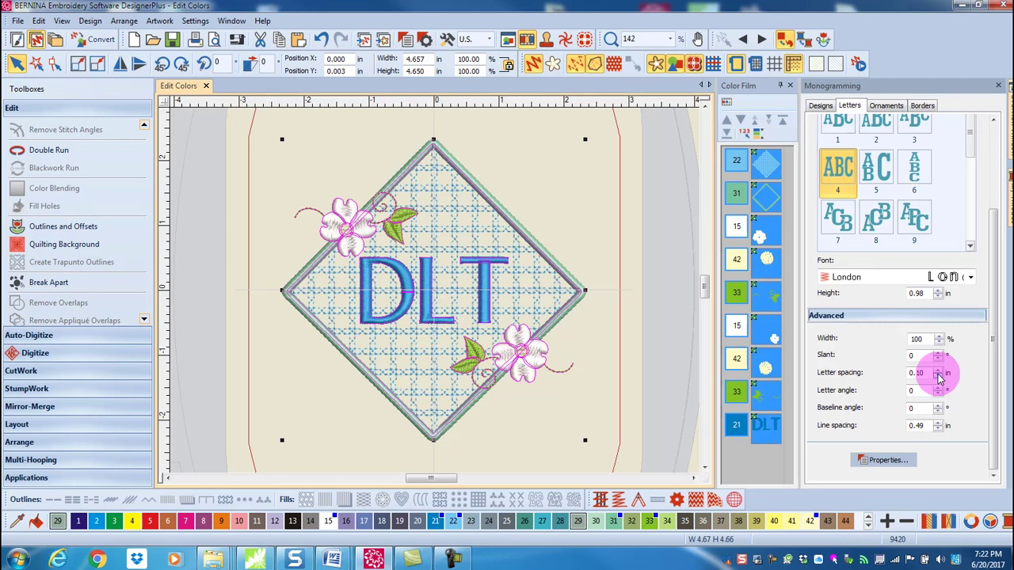
pyautogui.click(516, 124)
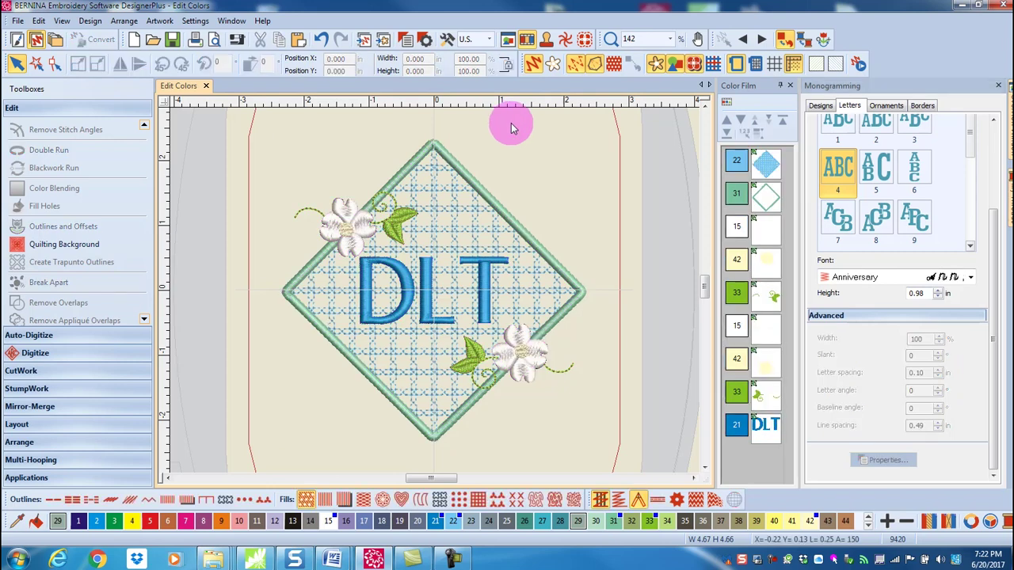
# Step: Reshape the monogram lettering and shift the letter L to the right
pyautogui.click(494, 308)
pyautogui.click(54, 63)
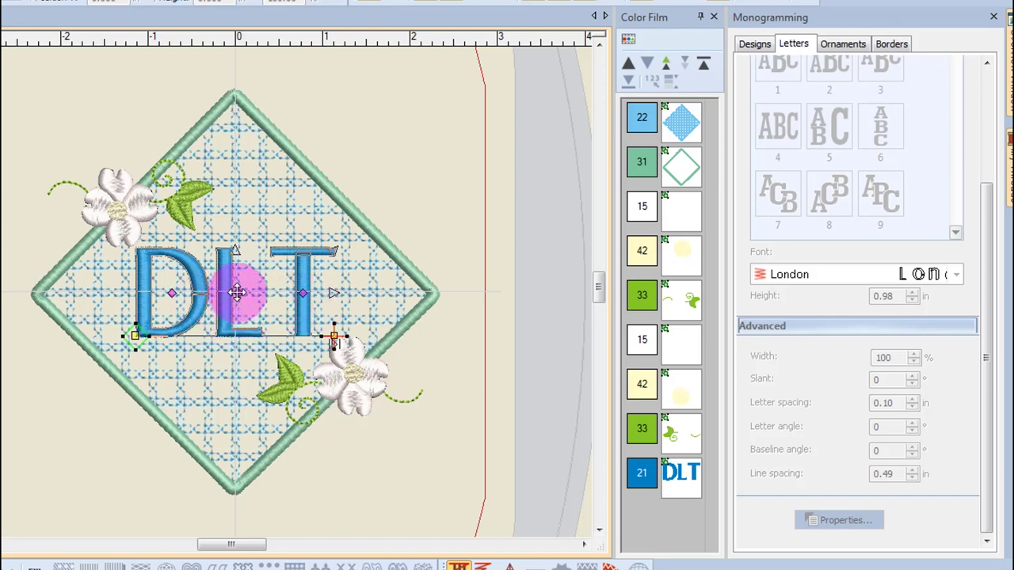
pyautogui.click(237, 293)
pyautogui.moveTo(236, 293); pyautogui.dragTo(252, 293)
pyautogui.click(398, 187)
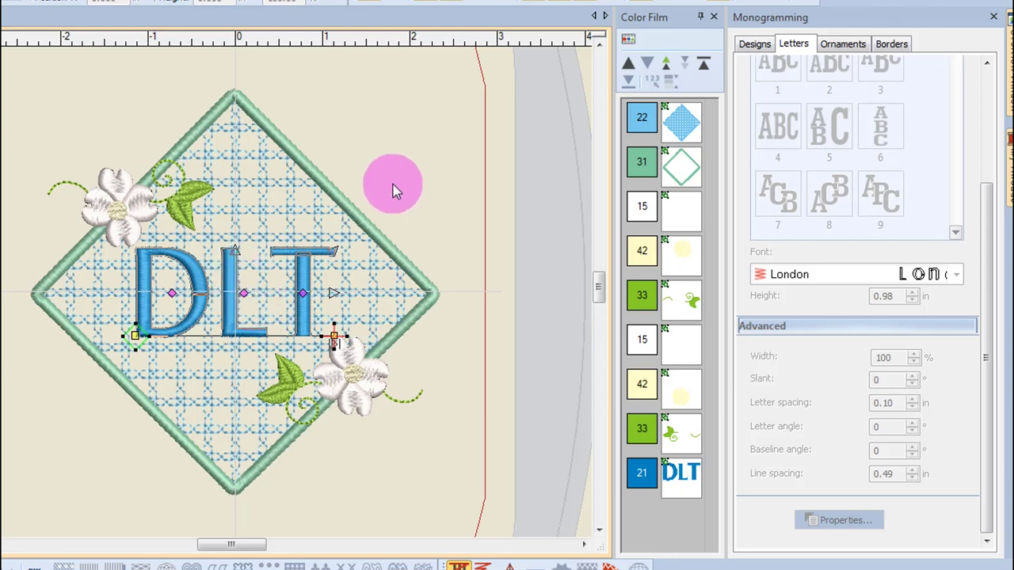
# Step: Nudge the letter T upward and the letter D up and right
pyautogui.click(300, 293)
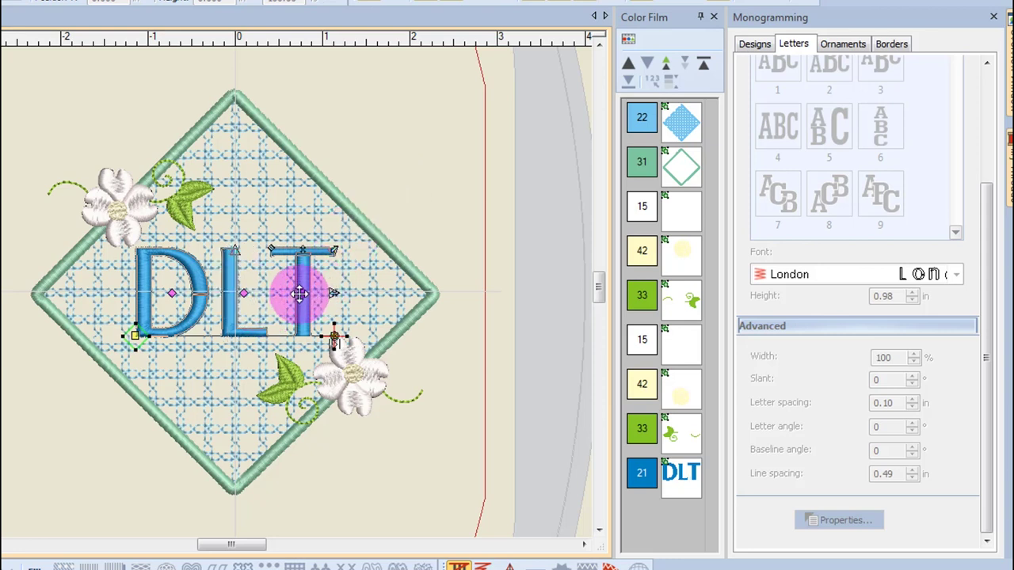
pyautogui.moveTo(299, 293)
pyautogui.mouseDown()
pyautogui.moveTo(298, 271)
pyautogui.moveTo(303, 314)
pyautogui.moveTo(301, 290)
pyautogui.mouseUp()
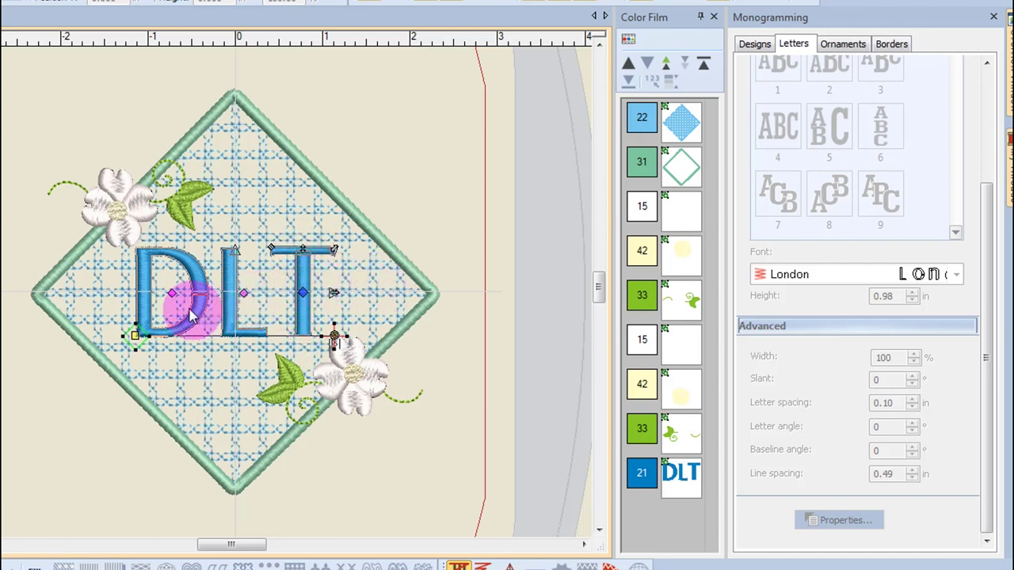
pyautogui.click(171, 292)
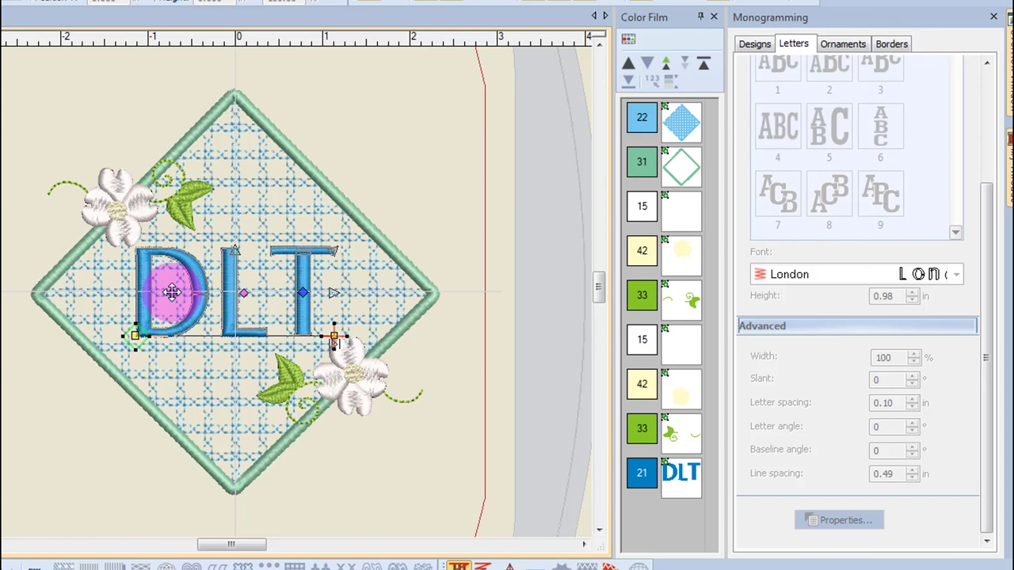
pyautogui.moveTo(171, 292)
pyautogui.mouseDown()
pyautogui.moveTo(173, 277)
pyautogui.moveTo(186, 280)
pyautogui.moveTo(168, 253)
pyautogui.moveTo(175, 294)
pyautogui.mouseUp()
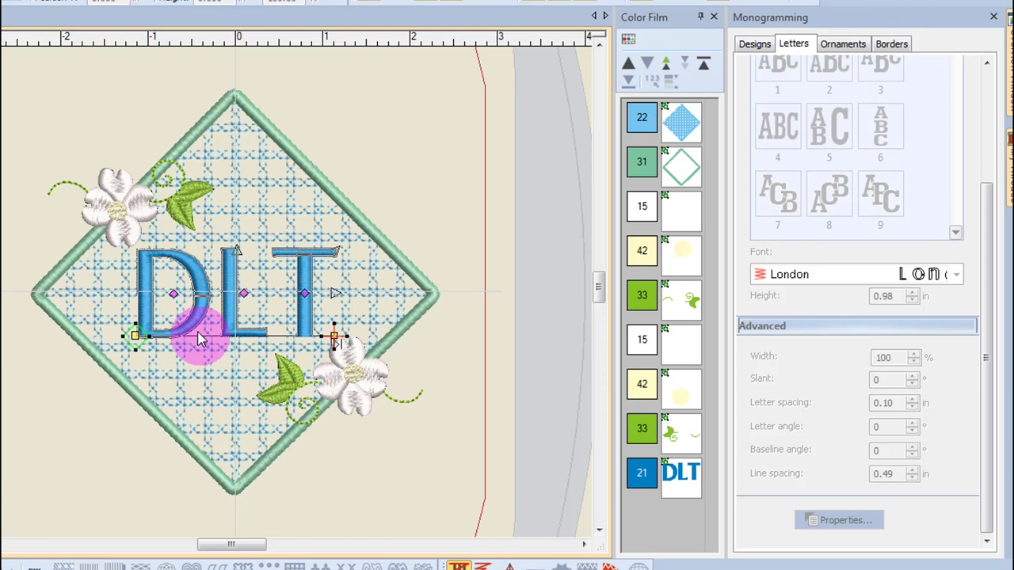
pyautogui.click(173, 294)
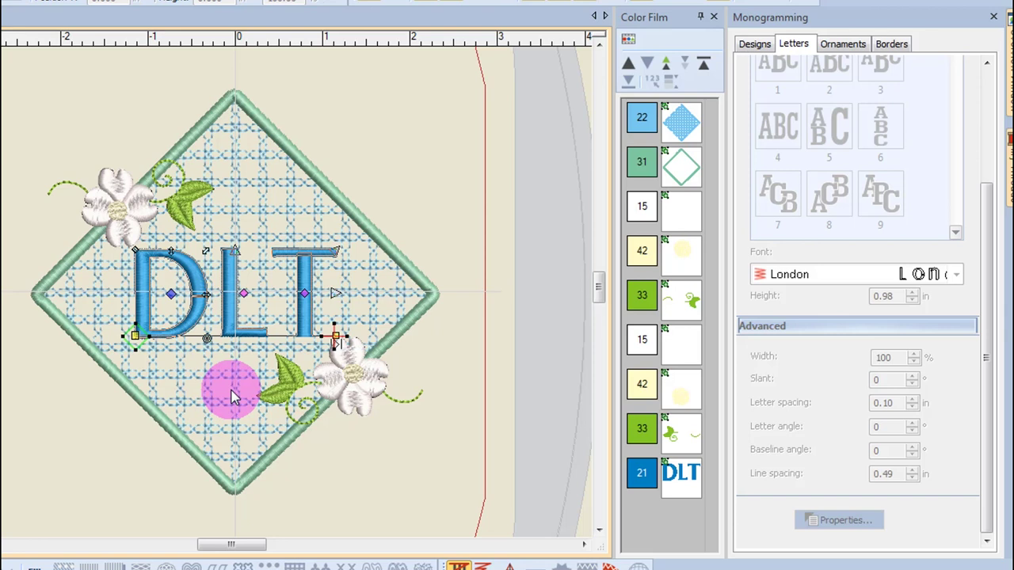
# Step: Exit Reshape mode and reselect the whole DLT monogram
pyautogui.press('Escape')
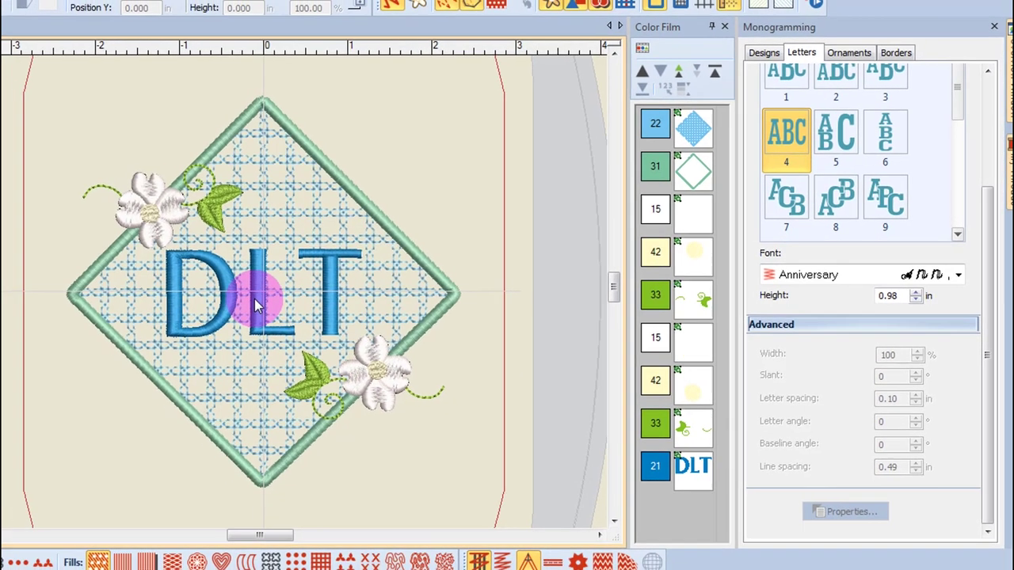
pyautogui.click(254, 298)
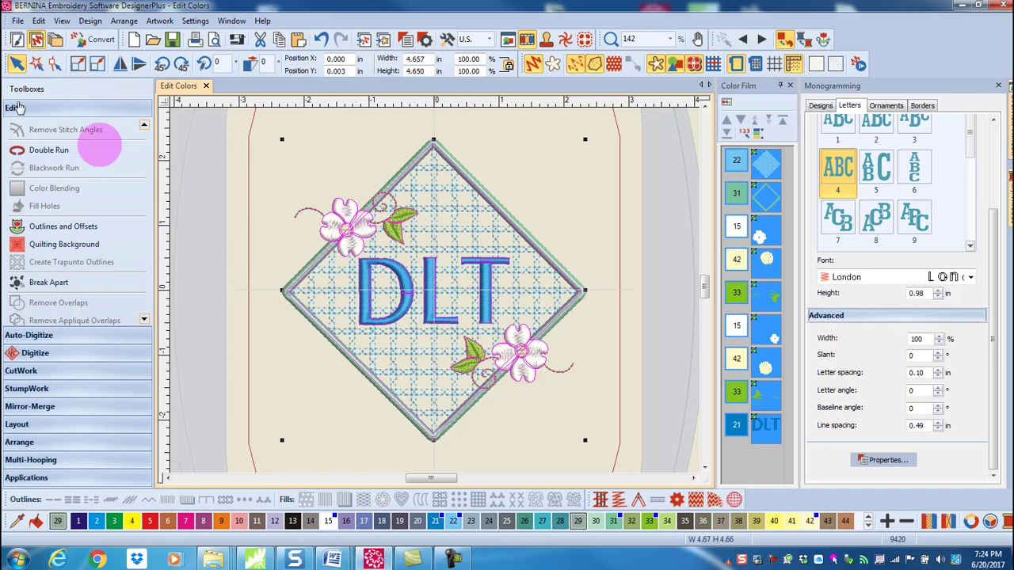
# Step: Start Save As and enter the file name 'Monogram Not Broken Apart 2'
pyautogui.click(17, 21)
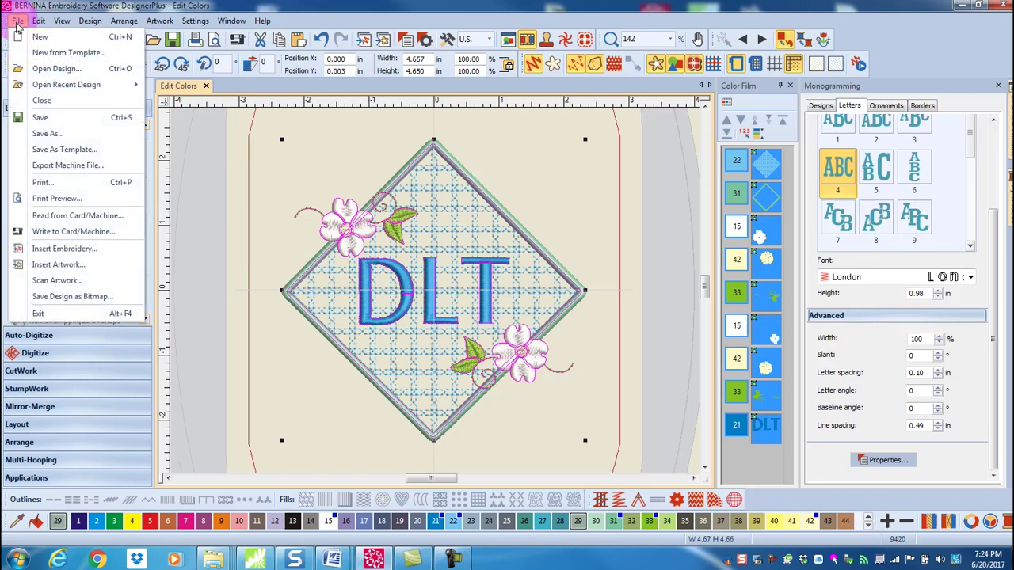
pyautogui.click(48, 134)
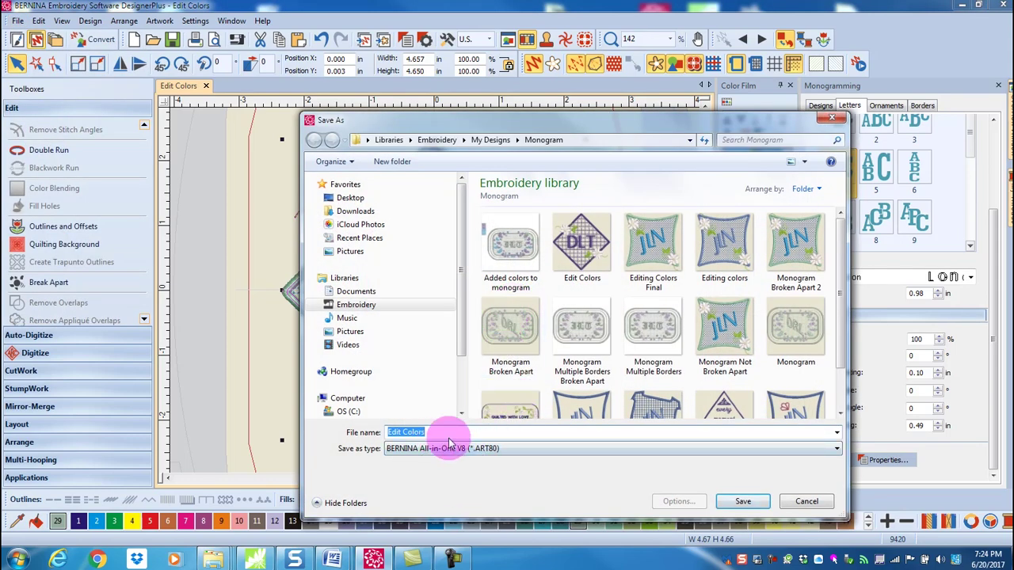
pyautogui.write('M')
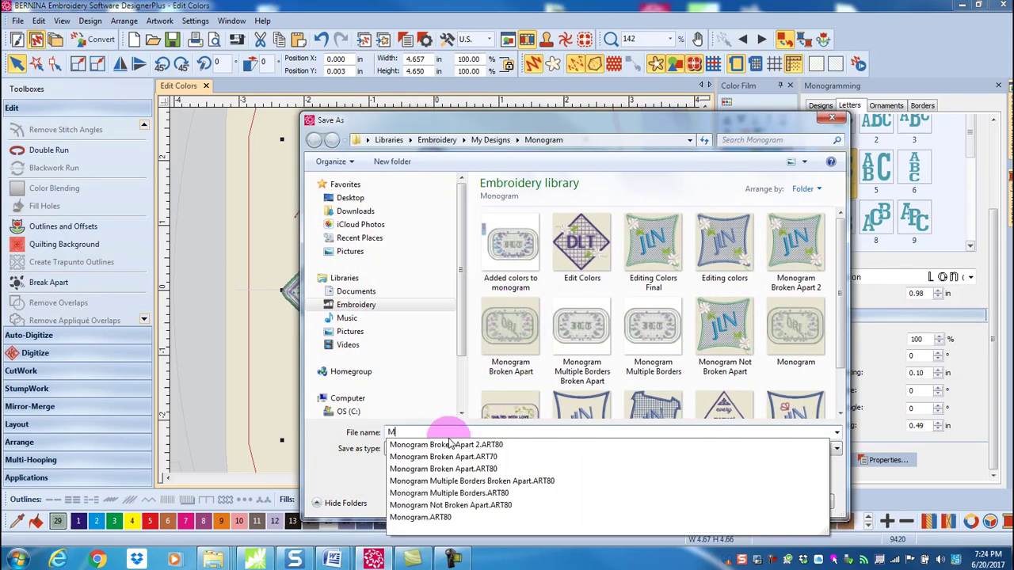
pyautogui.write('onogram ')
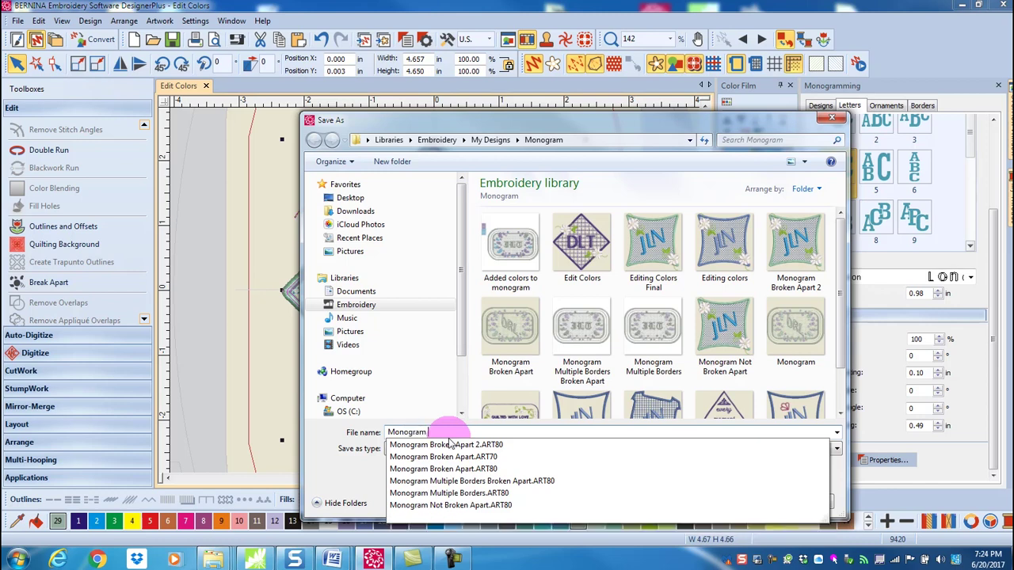
pyautogui.write('Not Bro')
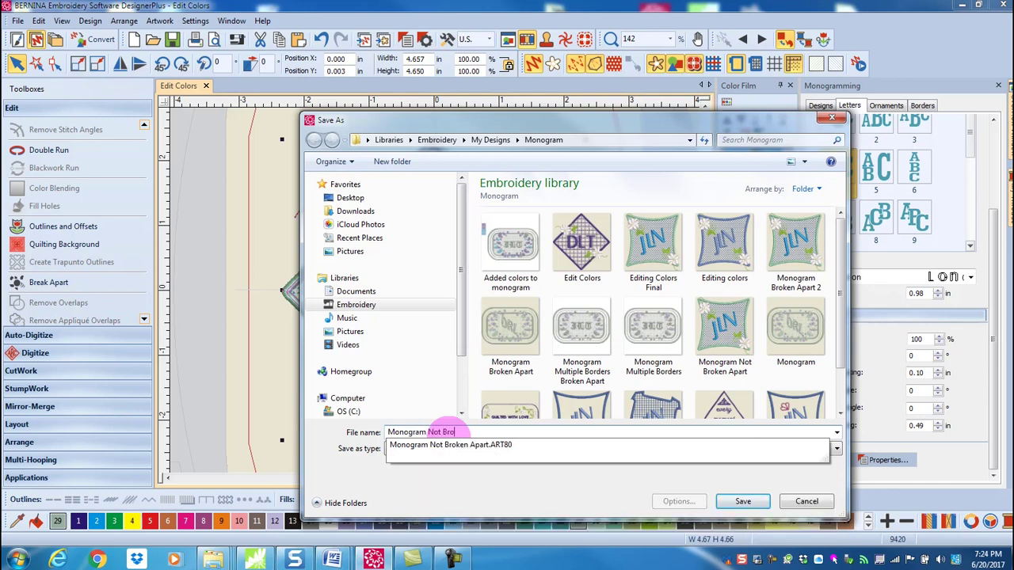
pyautogui.write('ken Apart 2')
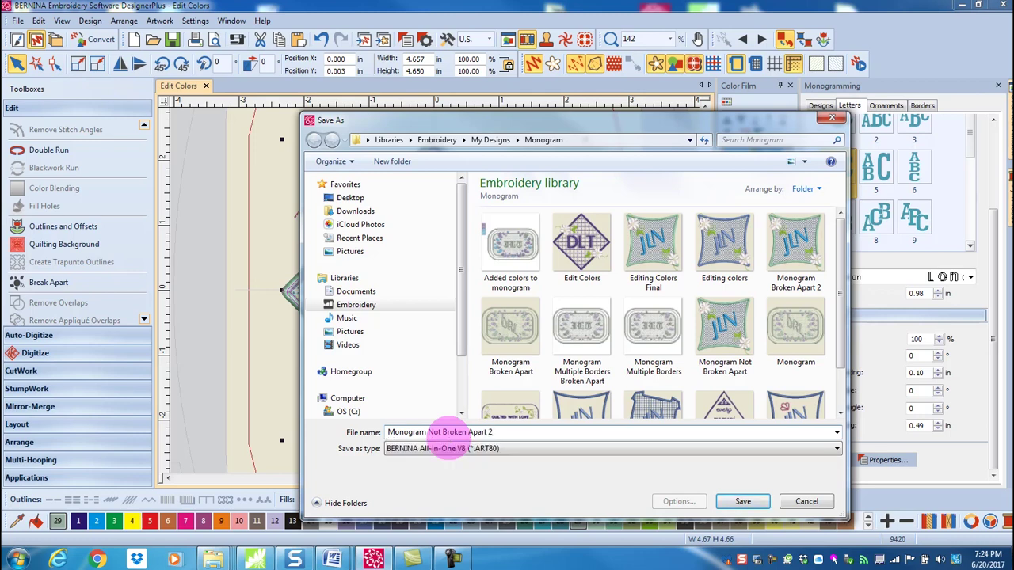
# Step: Save as 'Monogram Not Broken Apart 2' and look over the Designs and Letters tabs
pyautogui.click(759, 502)
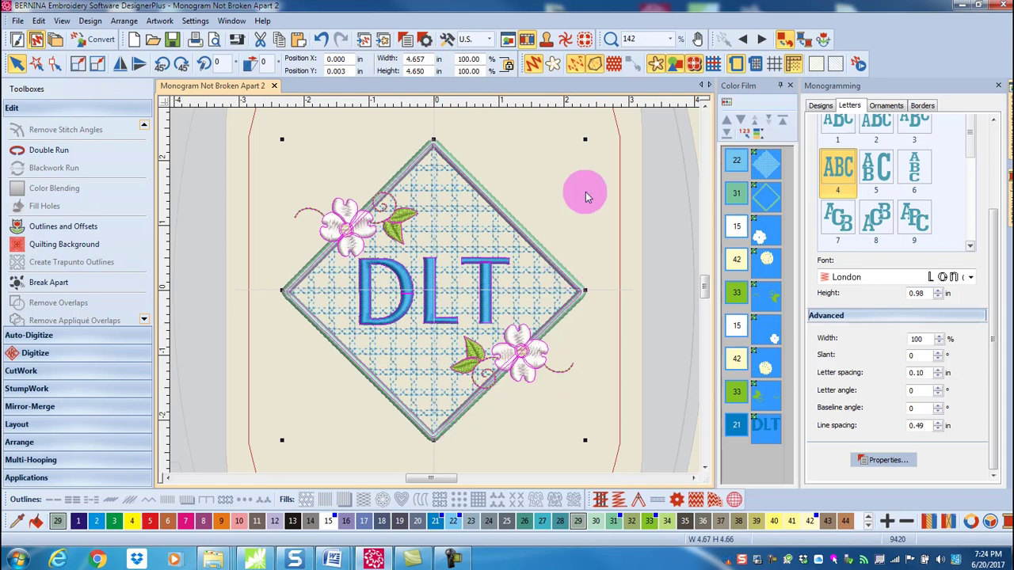
pyautogui.click(608, 182)
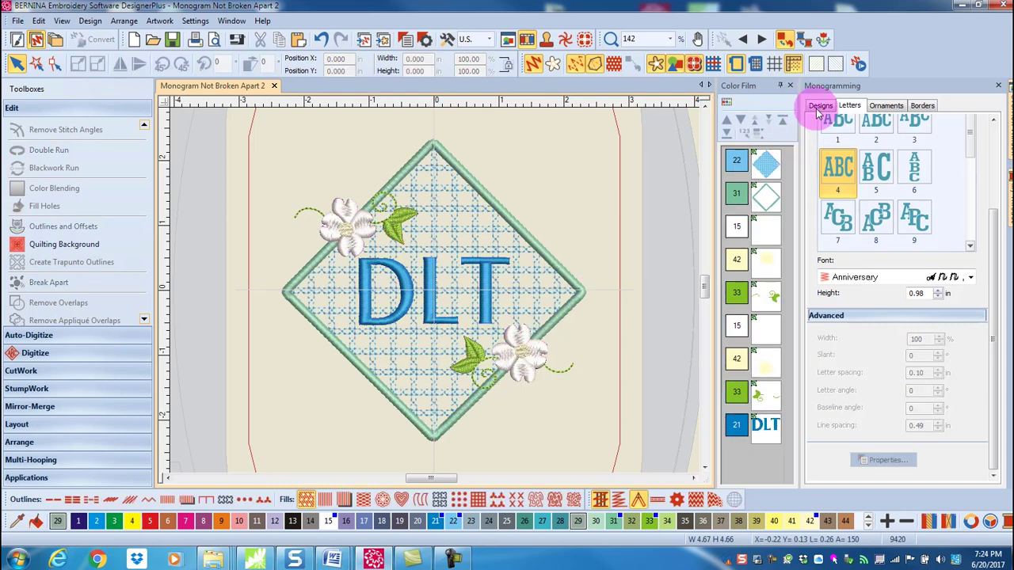
pyautogui.click(819, 106)
pyautogui.click(851, 106)
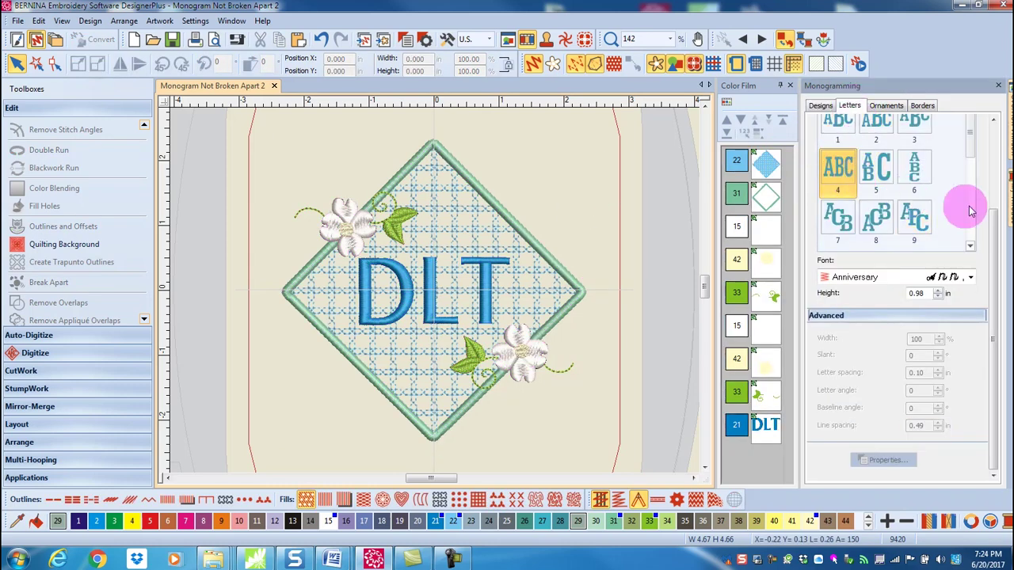
# Step: With the monogram selected, review its Ornaments and Borders settings, then deselect
pyautogui.moveTo(990, 237); pyautogui.dragTo(978, 115)
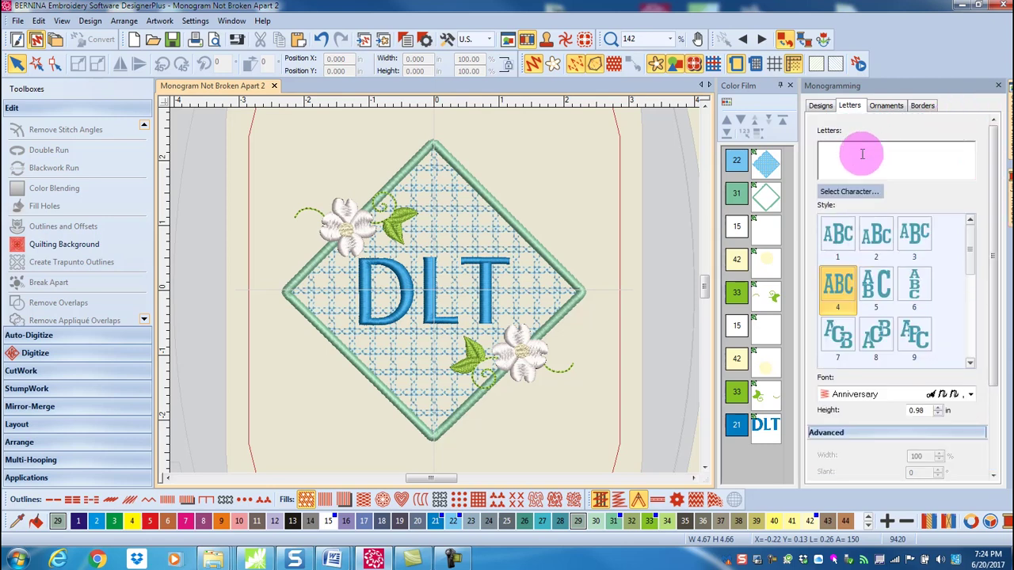
pyautogui.click(427, 287)
pyautogui.click(885, 106)
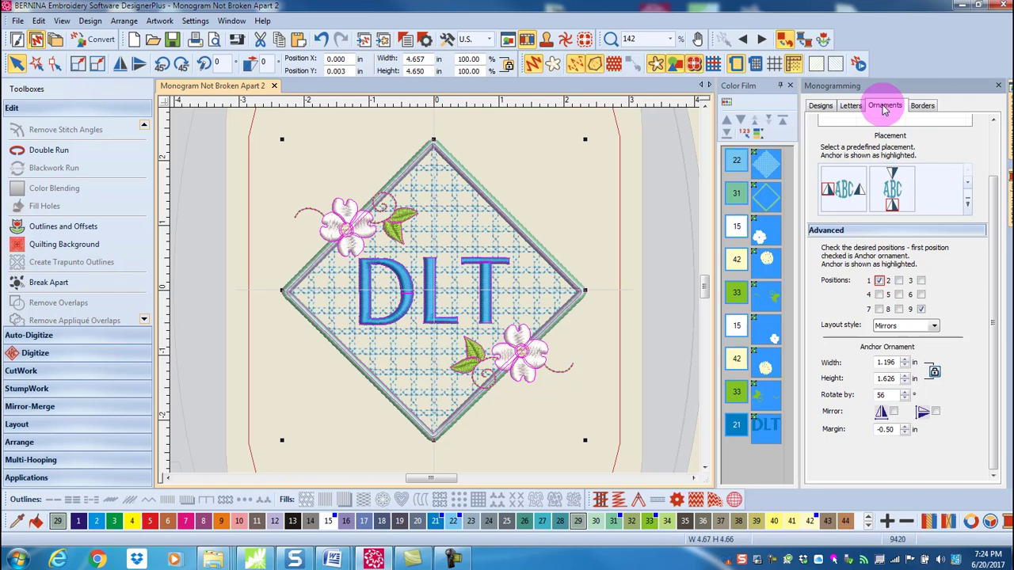
pyautogui.click(922, 108)
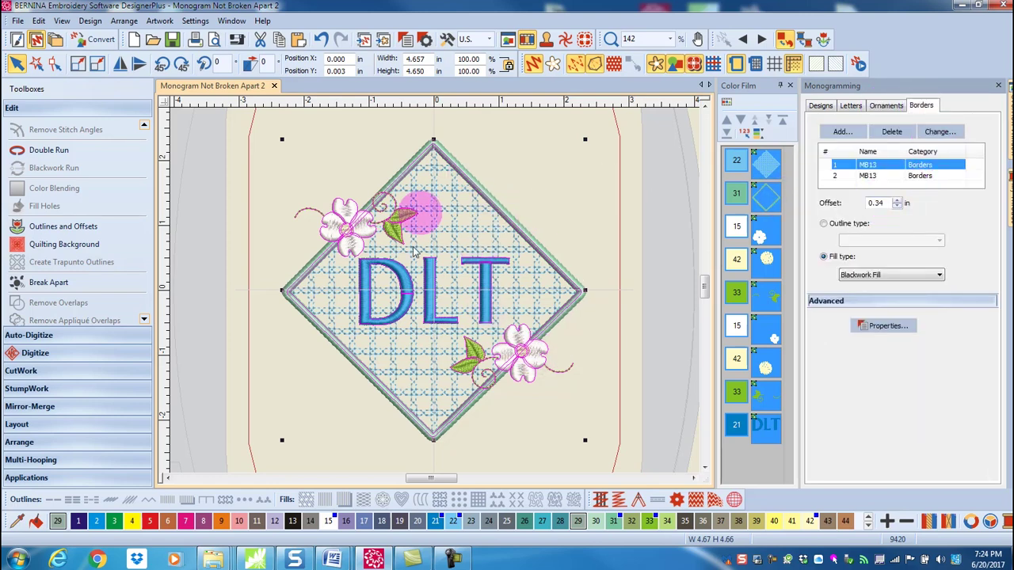
pyautogui.click(520, 119)
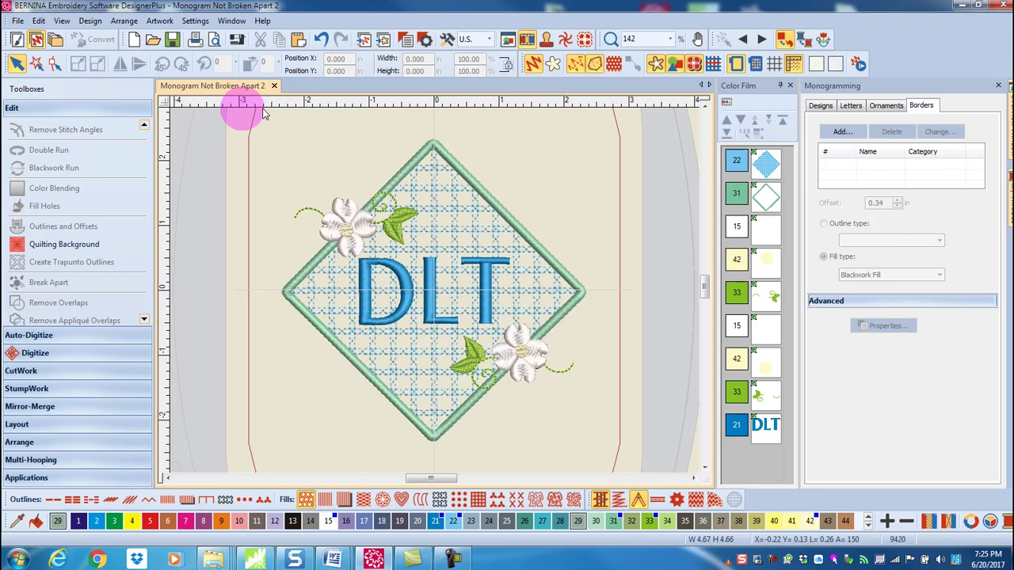
# Step: Break the monogram apart and save it as 'Monogram Broken Apart 2'
pyautogui.click(349, 230)
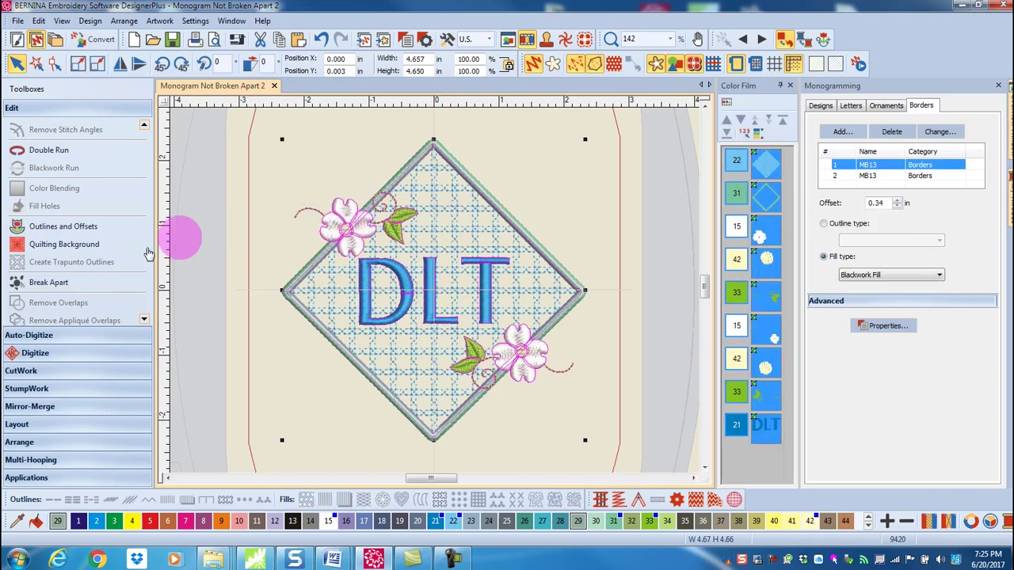
pyautogui.click(47, 283)
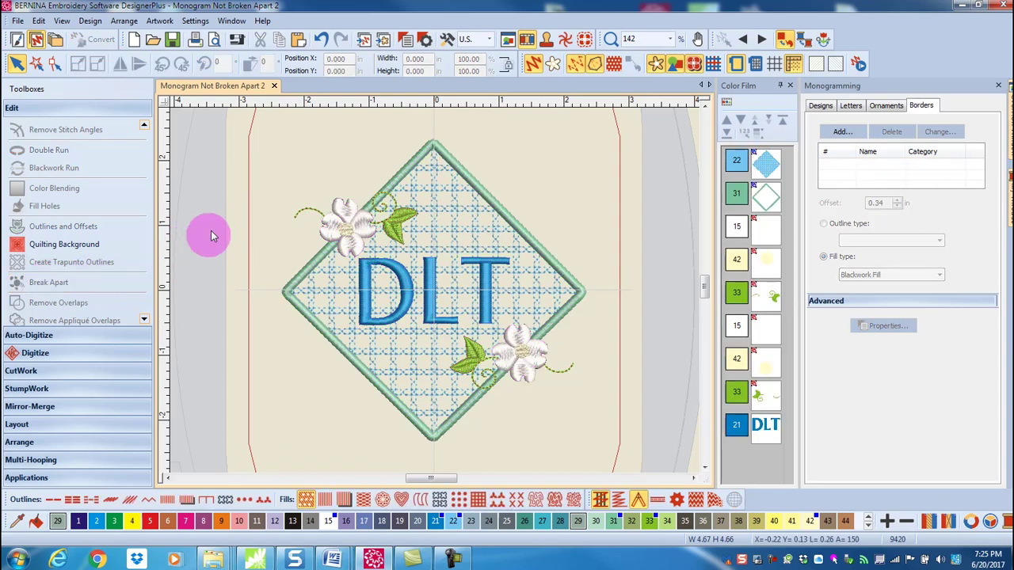
pyautogui.click(18, 21)
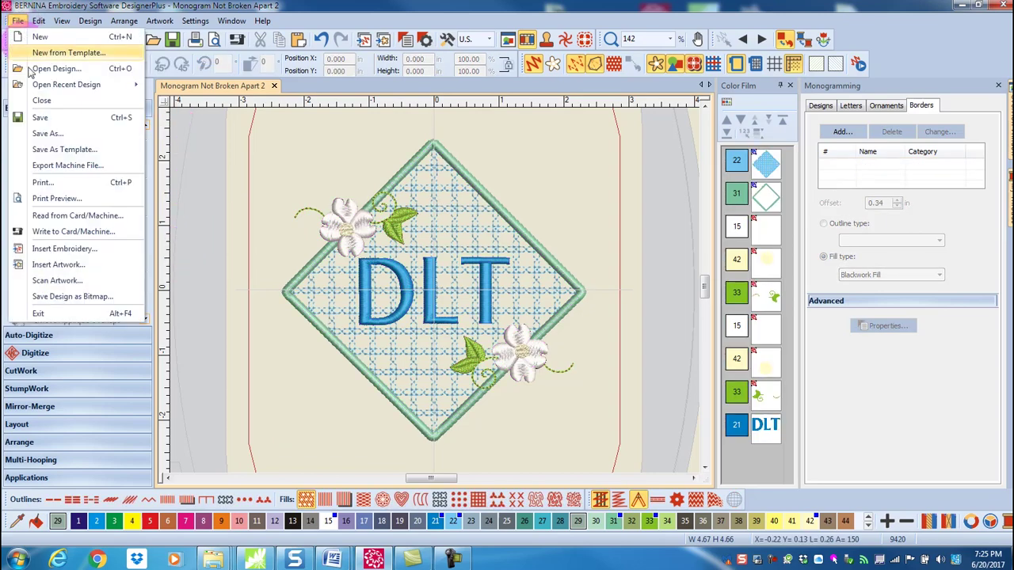
pyautogui.click(48, 135)
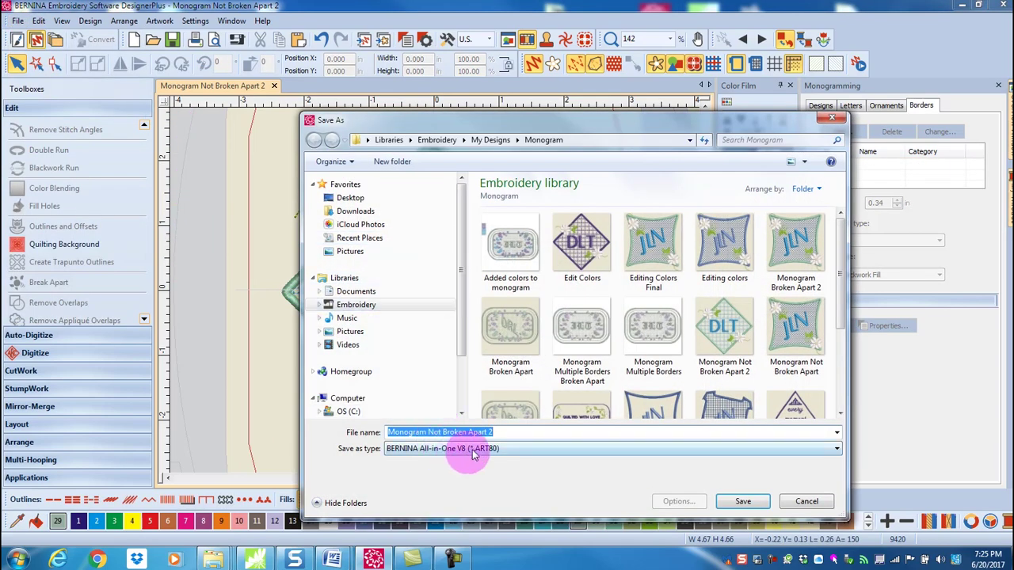
pyautogui.click(442, 431)
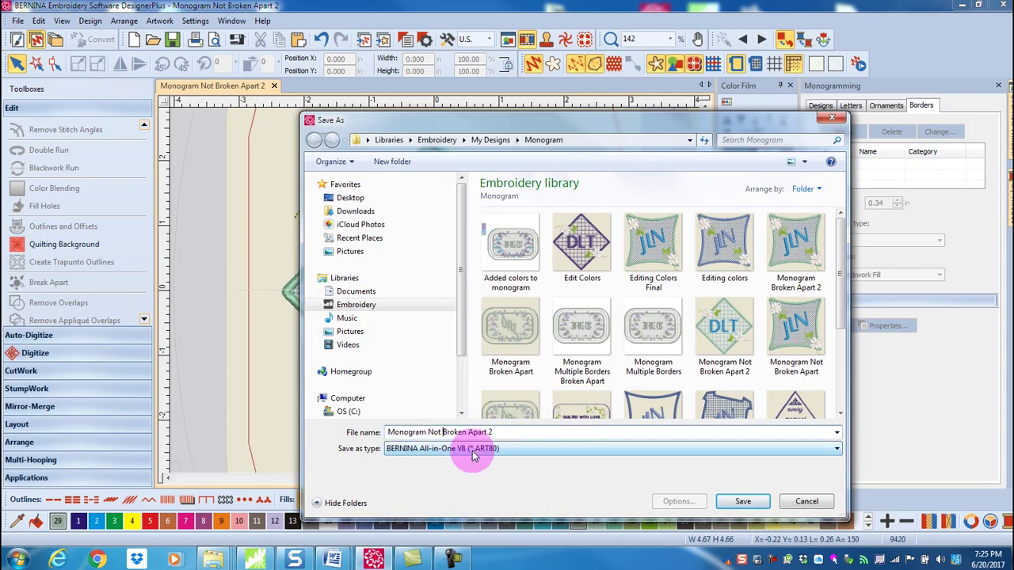
pyautogui.press('BackSpace')
pyautogui.press('BackSpace')
pyautogui.press('BackSpace')
pyautogui.press('BackSpace')
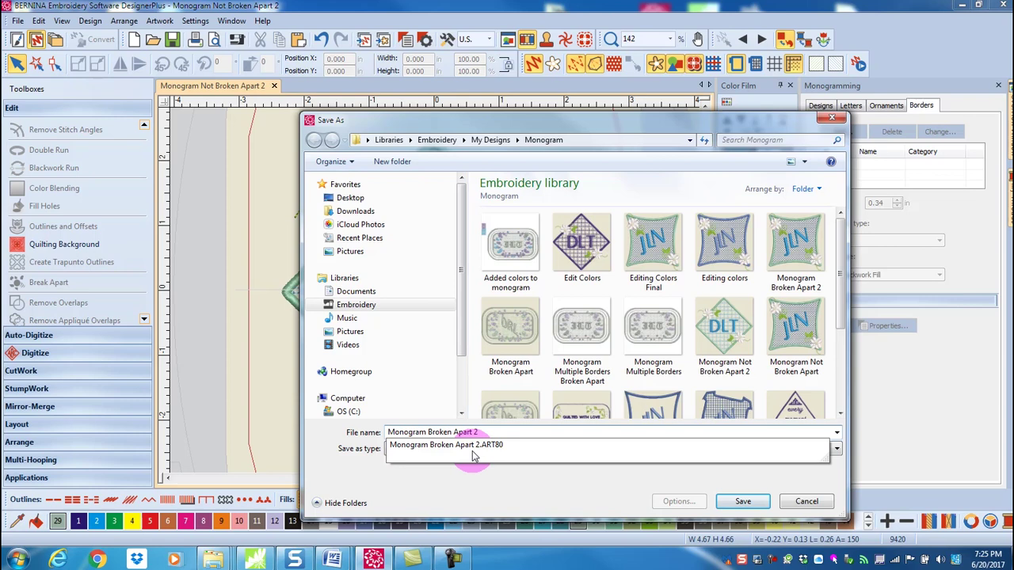
pyautogui.press('Return')
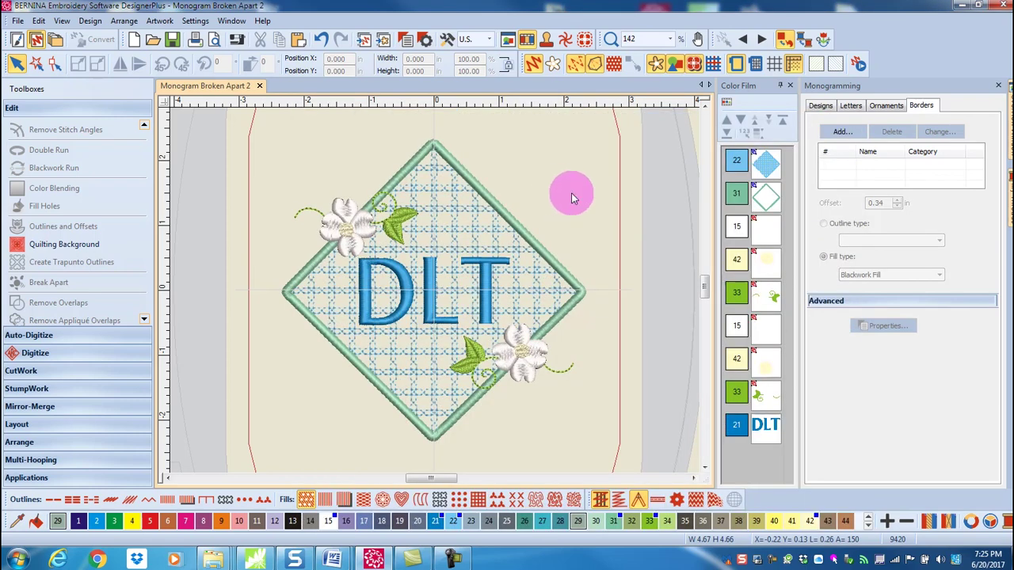
# Step: Remove overlaps across all objects, check by moving a flower, then undo the move
pyautogui.hotkey('ctrl', 'a')
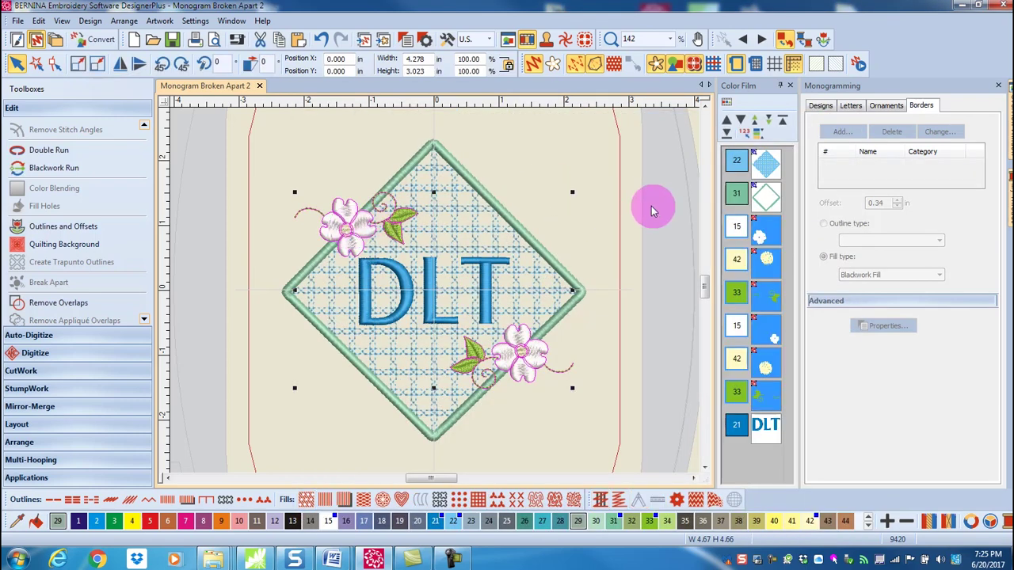
pyautogui.click(58, 302)
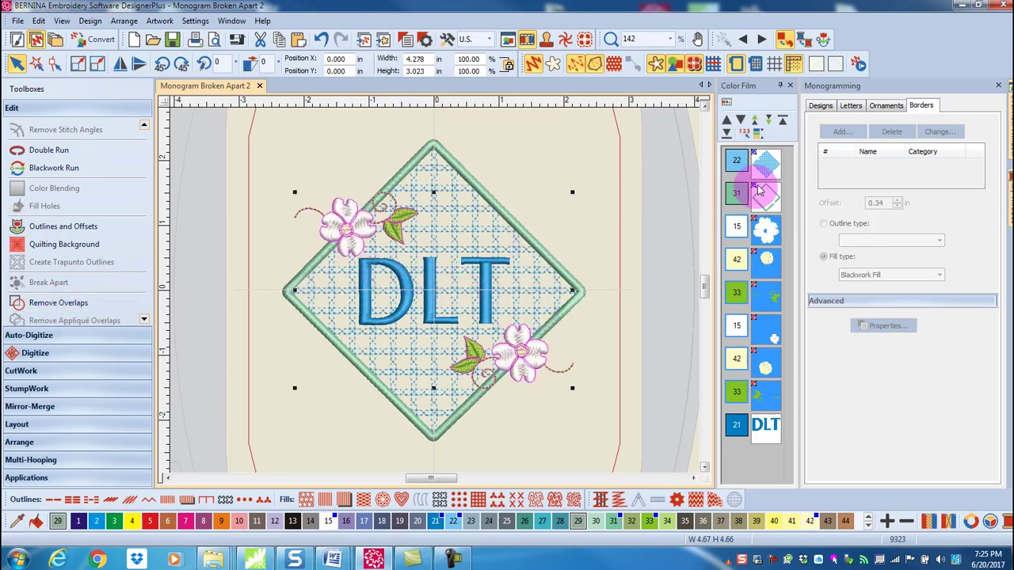
pyautogui.moveTo(339, 212); pyautogui.dragTo(354, 195)
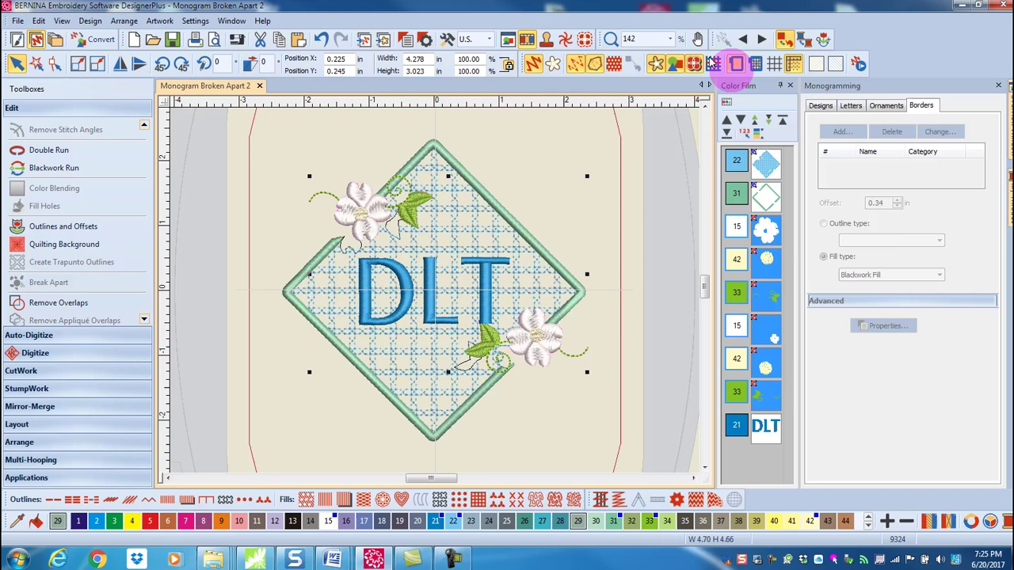
pyautogui.click(321, 39)
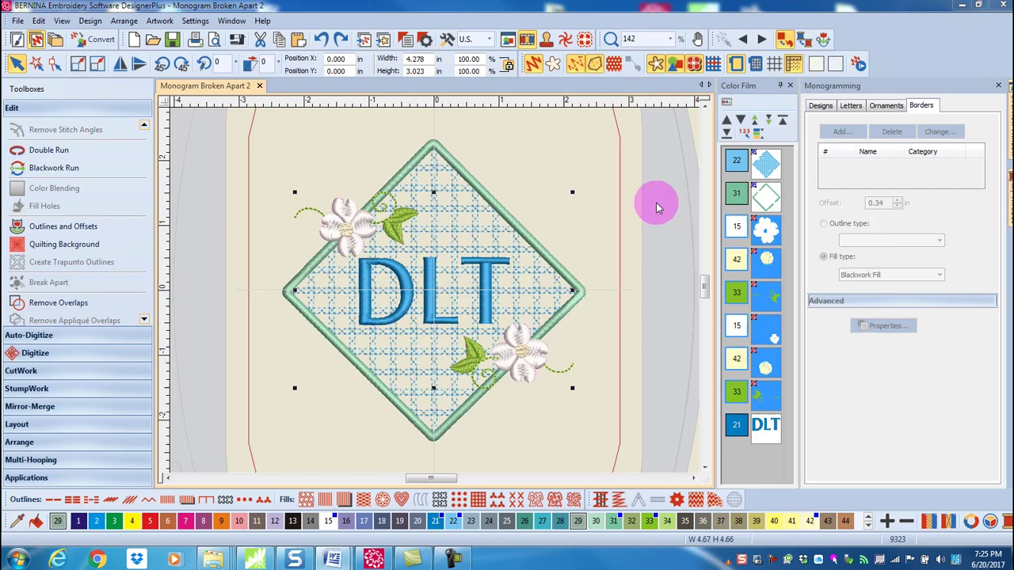
# Step: Resequence the stitching by colour so the stops run 22, 31, 15, 42, 33, 21
pyautogui.click(758, 137)
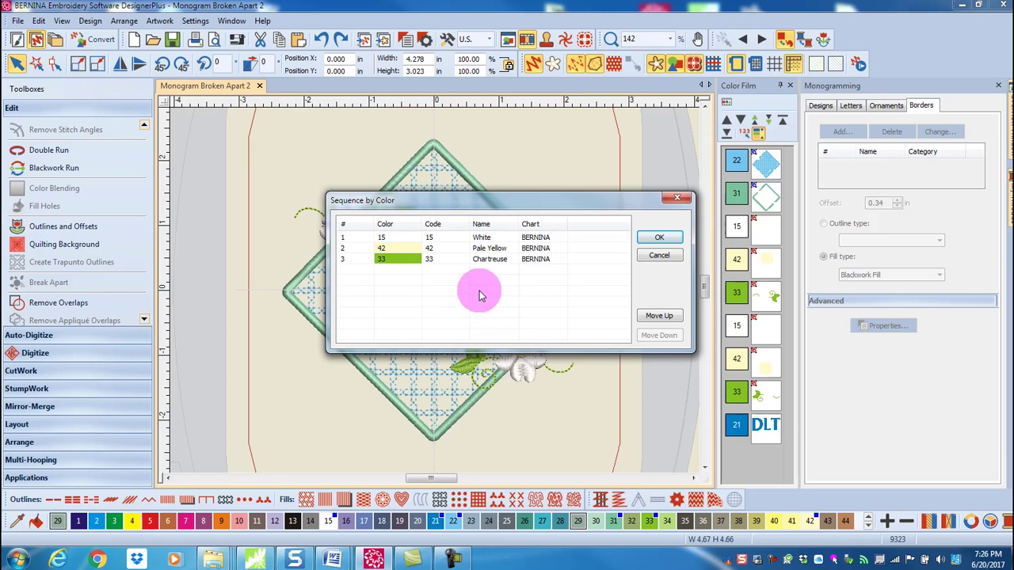
pyautogui.click(659, 237)
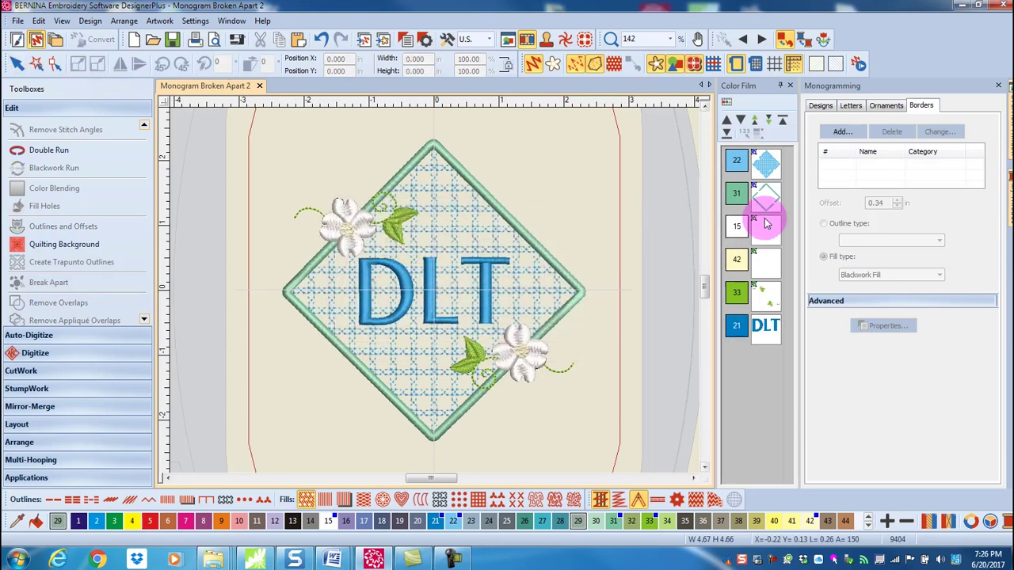
pyautogui.moveTo(772, 307); pyautogui.dragTo(557, 164)
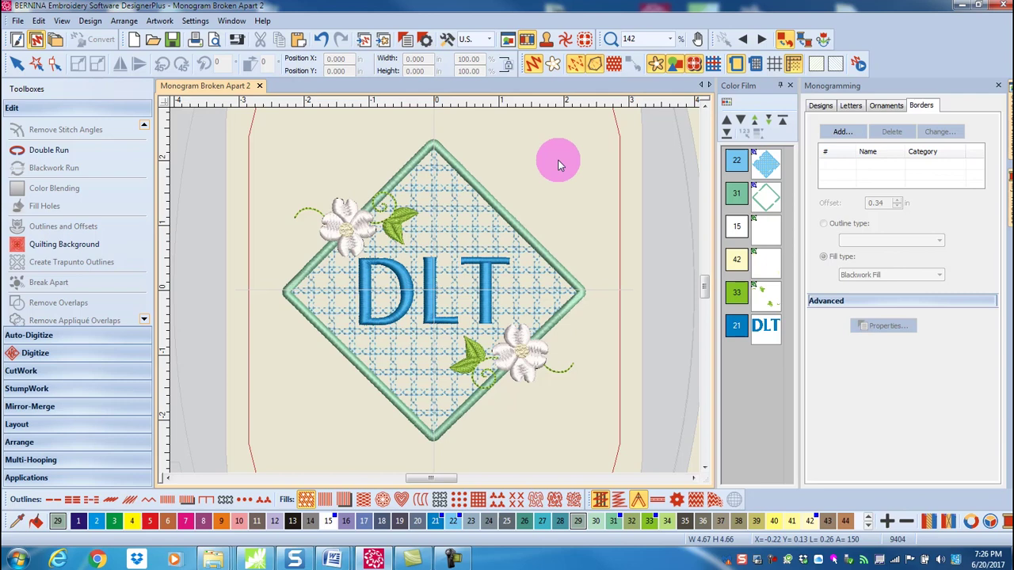